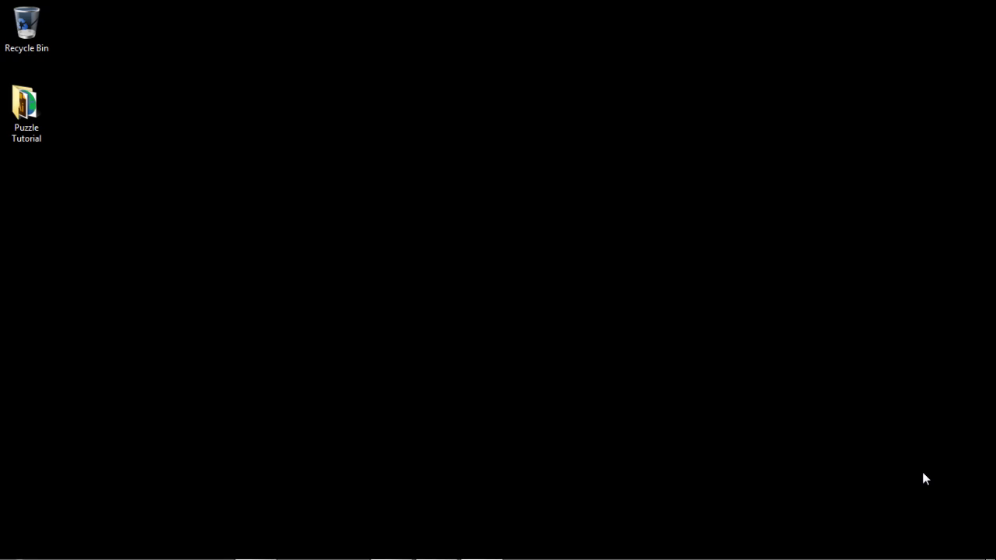
Switch from the Windows desktop to Firefox, showing the Cartoon Smart home page
{"action": "key", "text": "alt+Tab"}
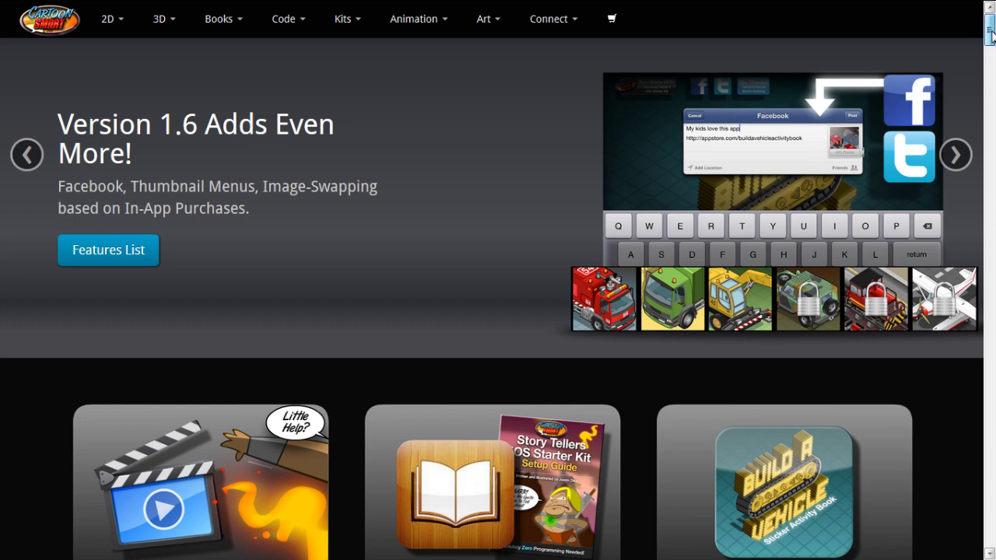
{"action": "scroll", "coordinate": [991, 37], "scroll_direction": "down", "scroll_amount": 1}
{"action": "left_click_drag", "start_coordinate": [992, 37], "coordinate": [990, 136]}
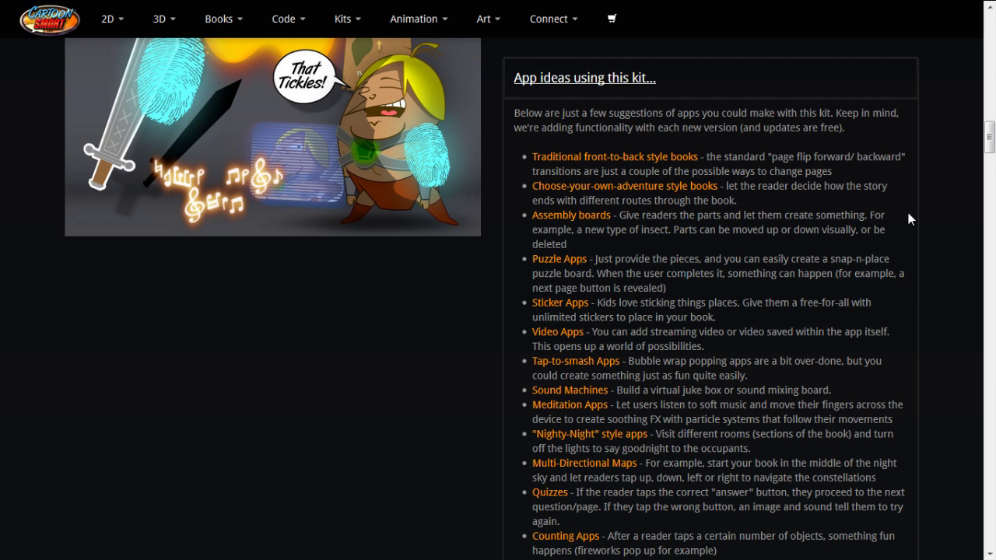
{"action": "left_click_drag", "start_coordinate": [990, 143], "coordinate": [991, 37]}
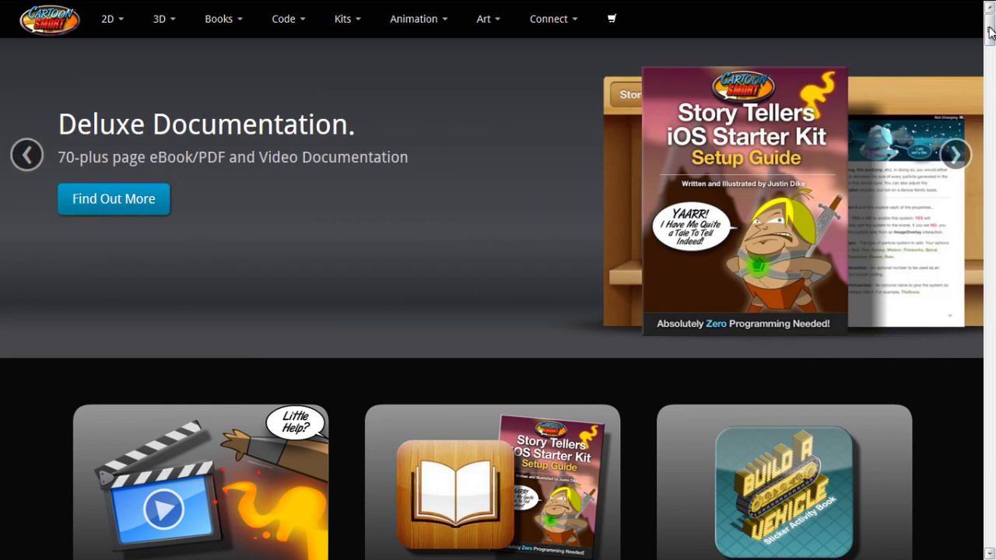
View the ScaleViz guitar theory page, return to the CartoonSmart tab, then switch to pyramid_puzzle.ai
{"action": "mouse_move", "coordinate": [825, 5]}
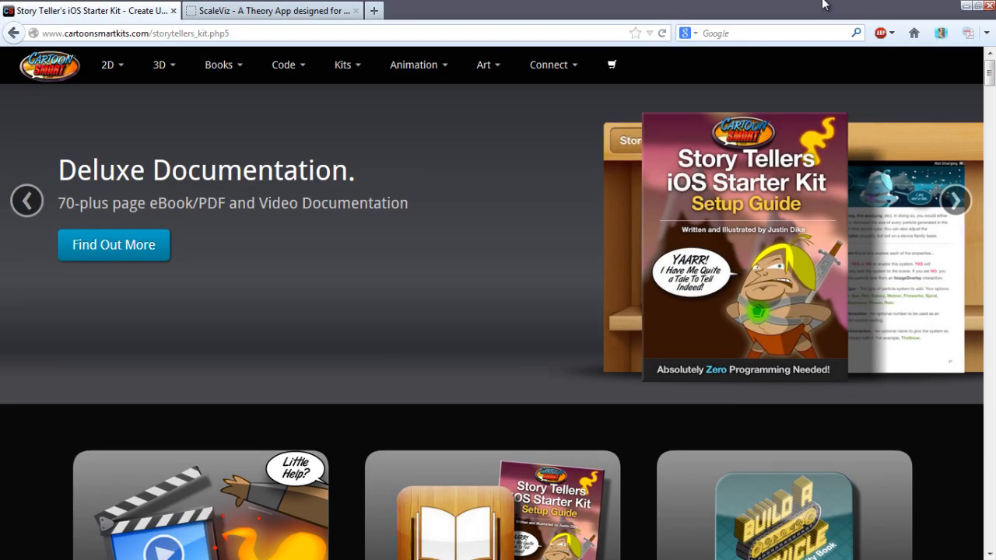
{"action": "left_click", "coordinate": [285, 11]}
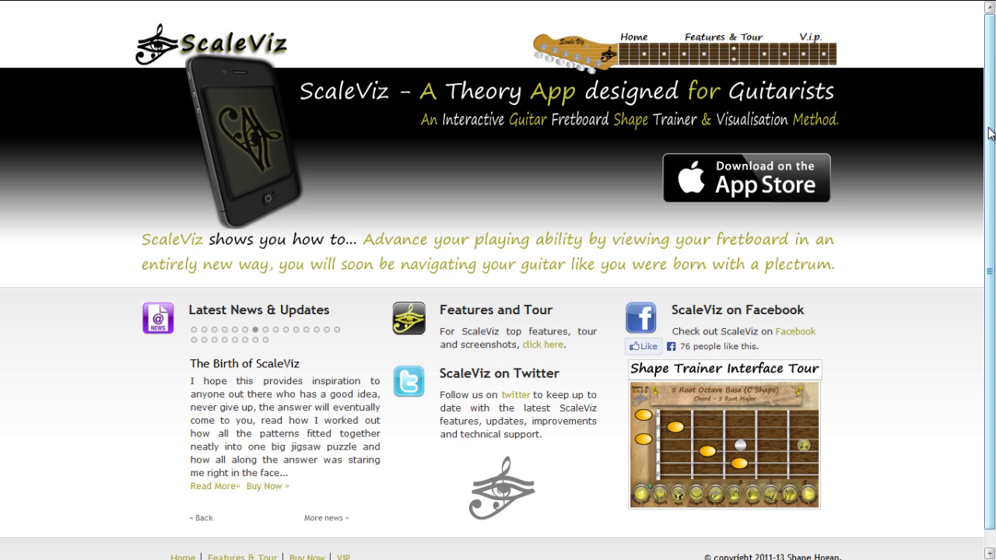
{"action": "mouse_move", "coordinate": [585, 4]}
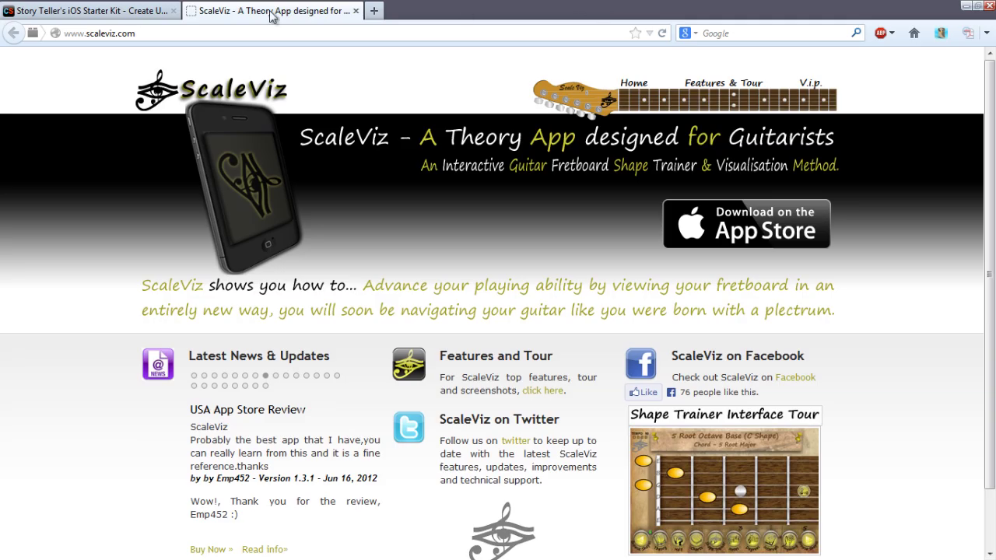
{"action": "left_click", "coordinate": [128, 17]}
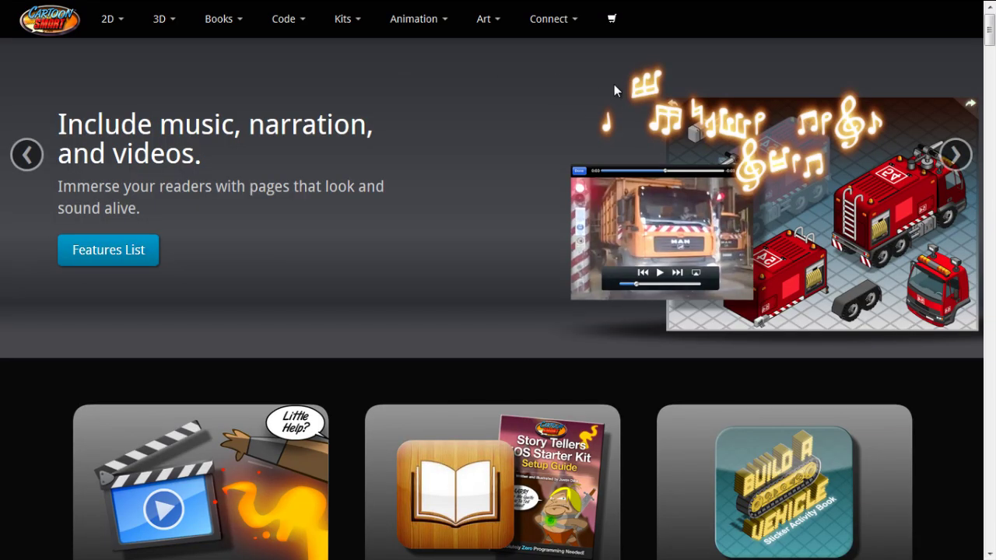
{"action": "key", "text": "alt+Tab"}
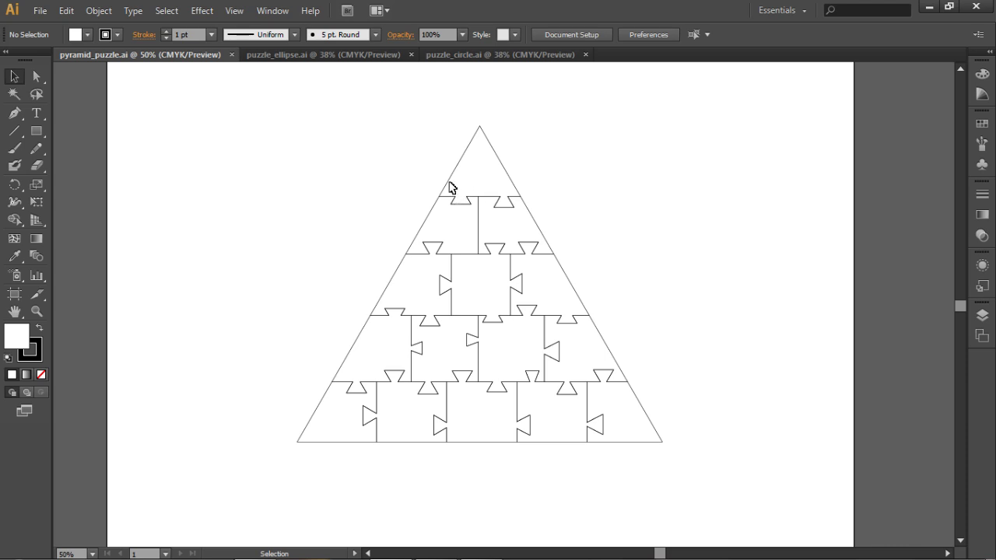
With the Layers panel showing, pull the top triangle and two pyramid pieces apart, then undo
{"action": "left_click_drag", "start_coordinate": [448, 180], "coordinate": [464, 156]}
{"action": "left_click", "coordinate": [982, 316]}
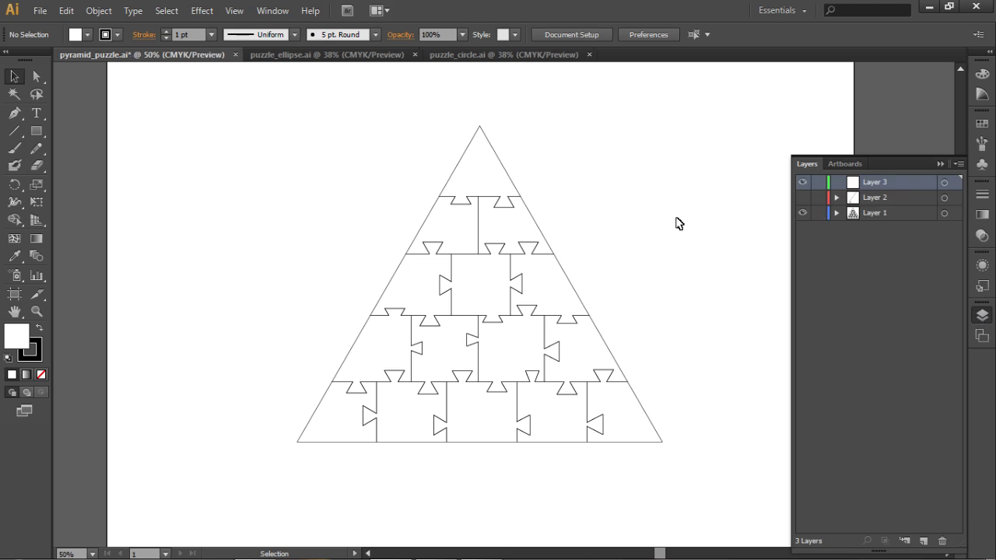
{"action": "left_click", "coordinate": [511, 184]}
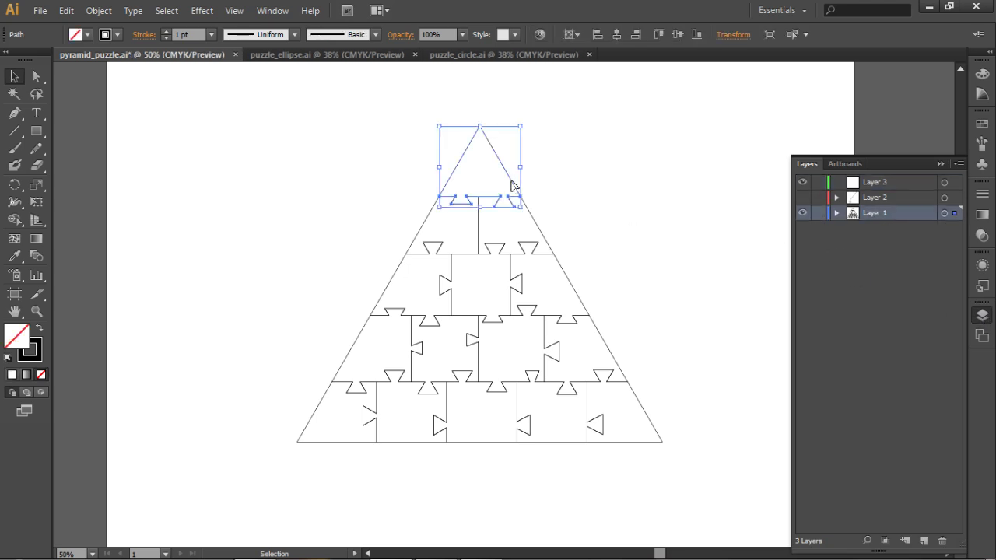
{"action": "left_click_drag", "start_coordinate": [510, 184], "coordinate": [662, 156]}
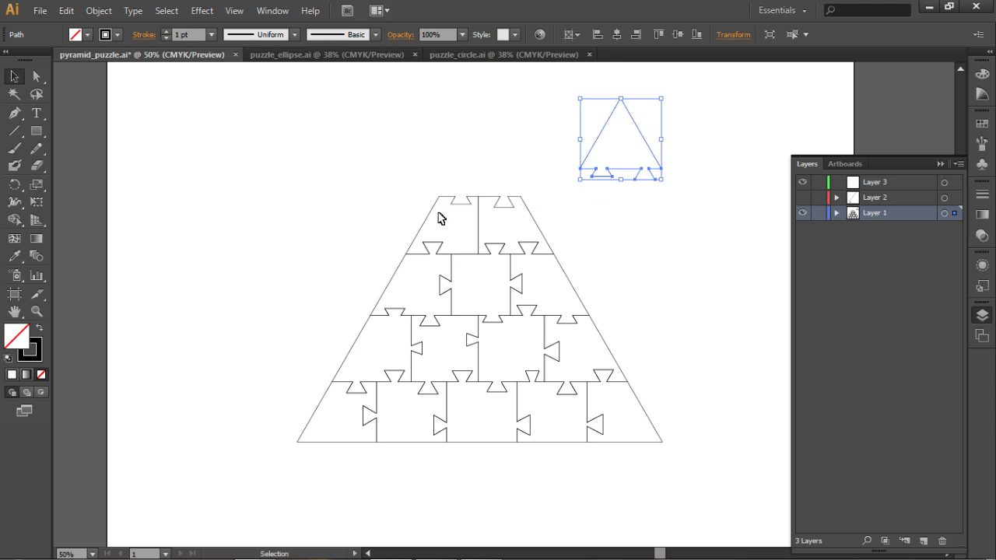
{"action": "left_click_drag", "start_coordinate": [436, 220], "coordinate": [300, 199]}
{"action": "left_click", "coordinate": [531, 216]}
{"action": "left_click_drag", "start_coordinate": [529, 216], "coordinate": [750, 271]}
{"action": "left_click", "coordinate": [493, 181]}
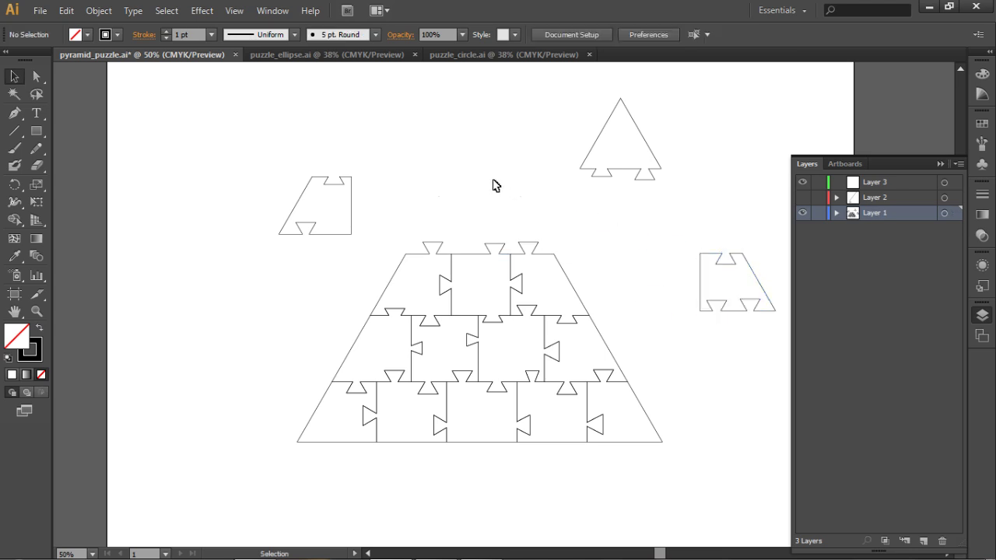
{"action": "key", "text": "ctrl+z"}
{"action": "key", "text": "ctrl+z"}
{"action": "key", "text": "ctrl+z"}
{"action": "key", "text": "ctrl+z"}
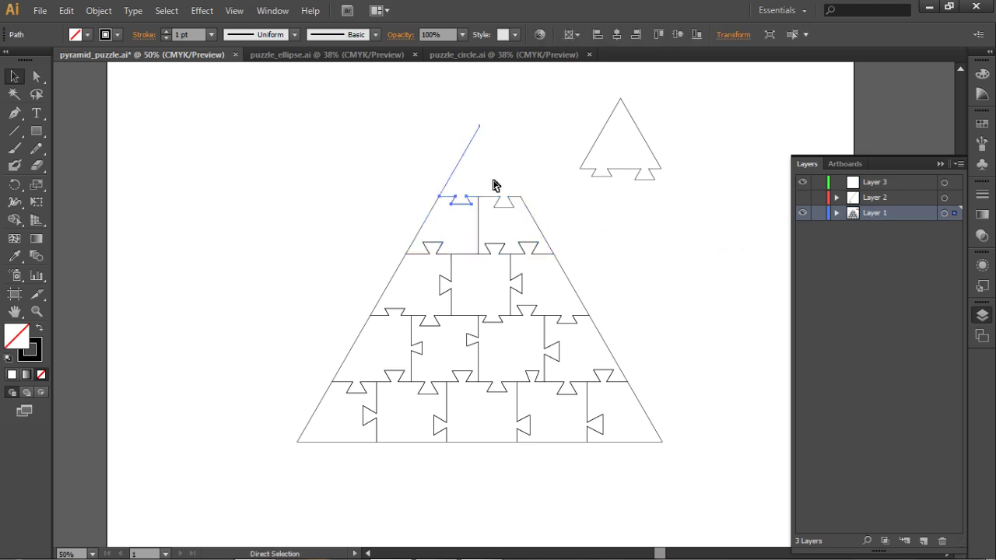
In puzzle_ellipse.ai, pull the top and top-right pieces out, then undo to restore the ellipse
{"action": "left_click", "coordinate": [345, 56]}
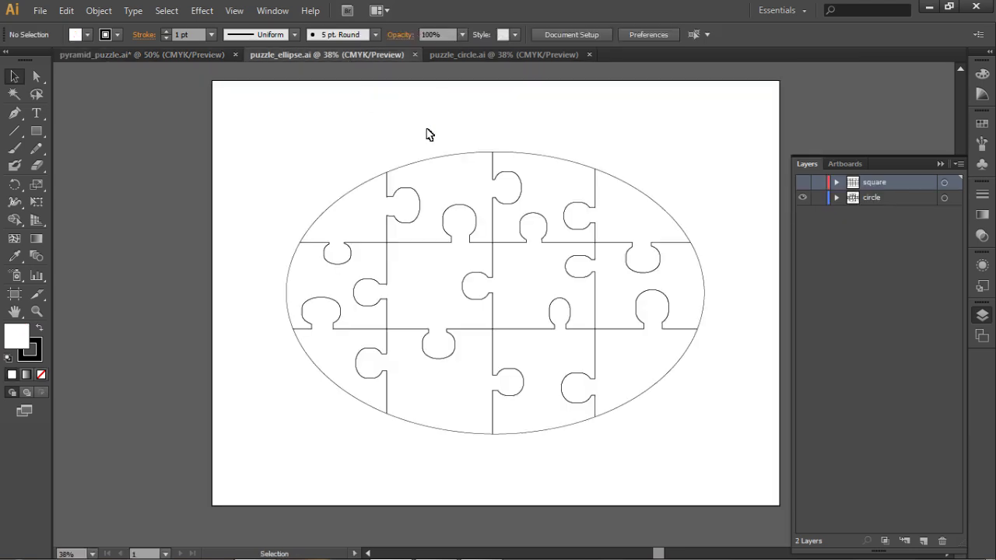
{"action": "left_click_drag", "start_coordinate": [466, 152], "coordinate": [294, 135]}
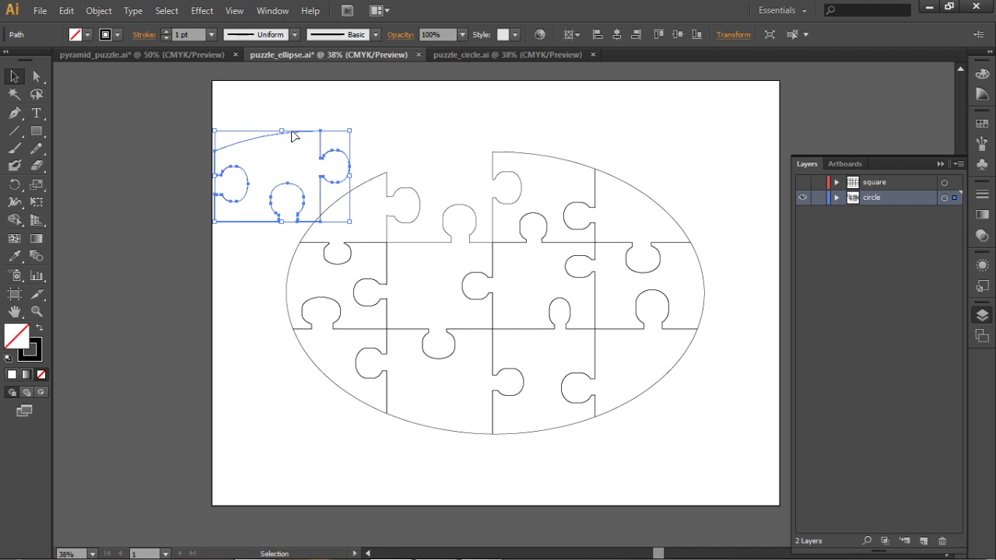
{"action": "left_click", "coordinate": [545, 161]}
{"action": "left_click_drag", "start_coordinate": [545, 161], "coordinate": [696, 136]}
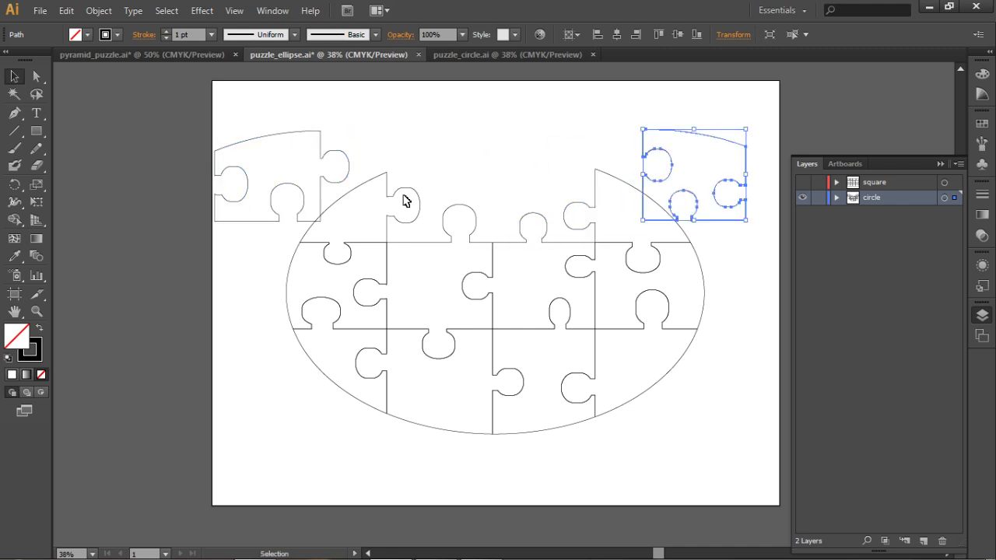
{"action": "key", "text": "ctrl"}
{"action": "key", "text": "ctrl+z"}
{"action": "key", "text": "ctrl+z"}
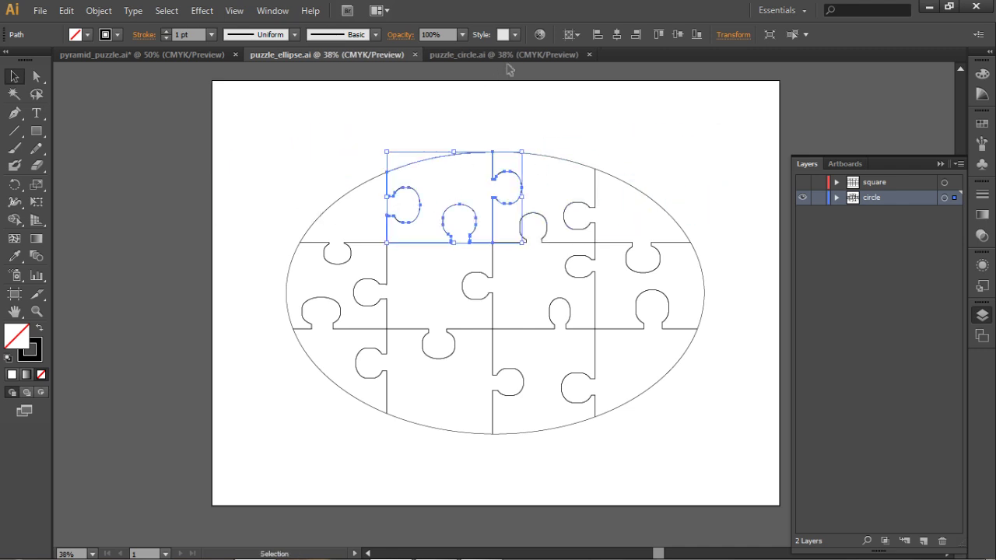
In puzzle_circle.ai, pull out the top-right and upper-left pieces, undo, and deselect everything
{"action": "left_click", "coordinate": [505, 56]}
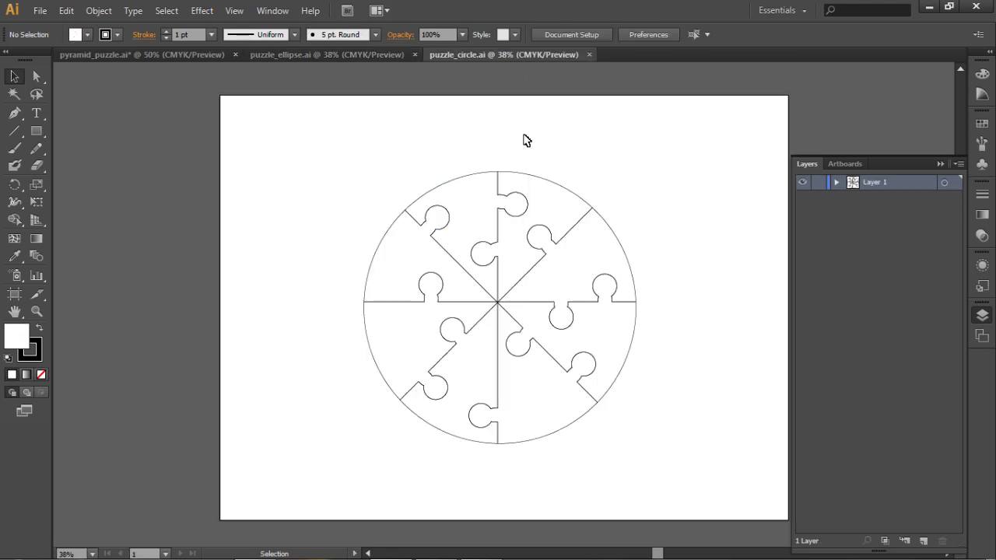
{"action": "left_click", "coordinate": [557, 192]}
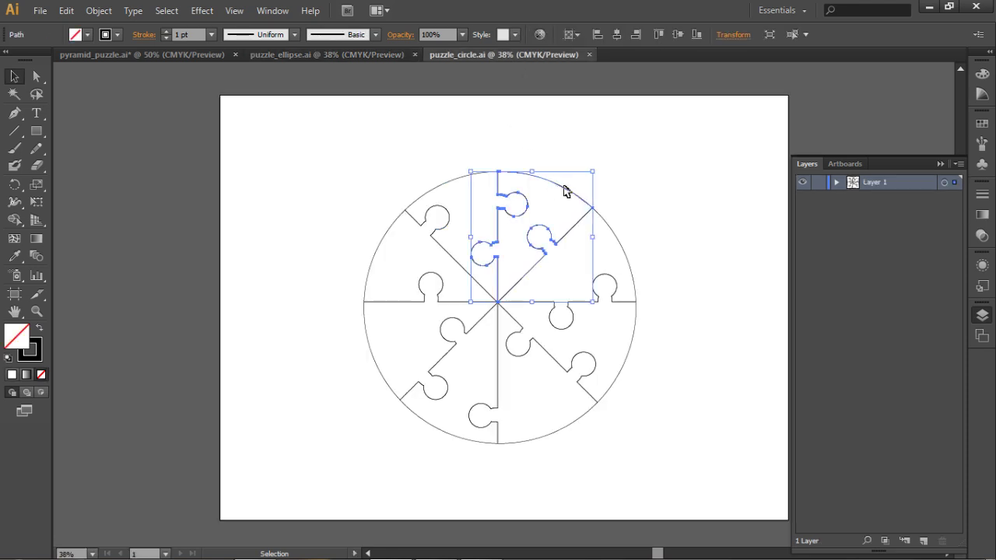
{"action": "left_click_drag", "start_coordinate": [567, 192], "coordinate": [731, 158]}
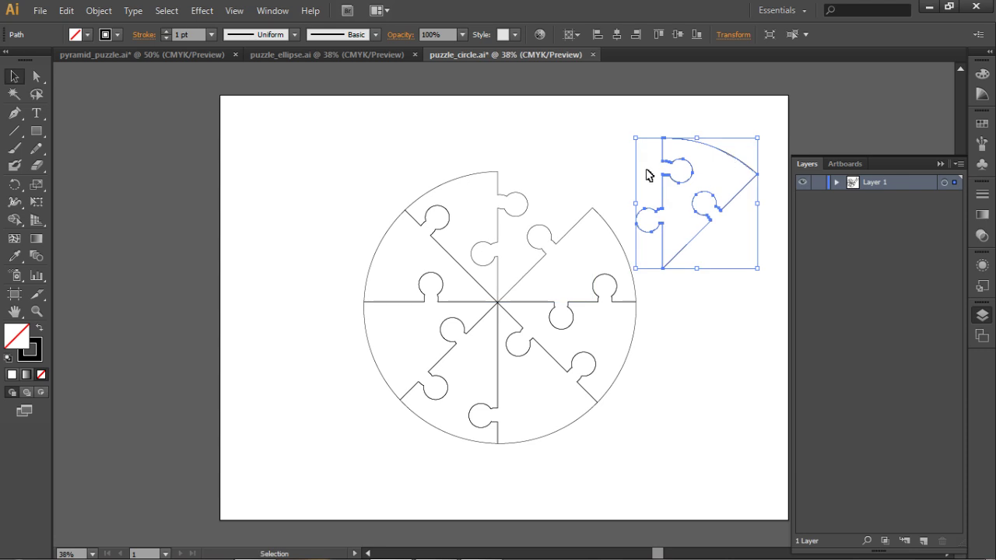
{"action": "left_click", "coordinate": [494, 178]}
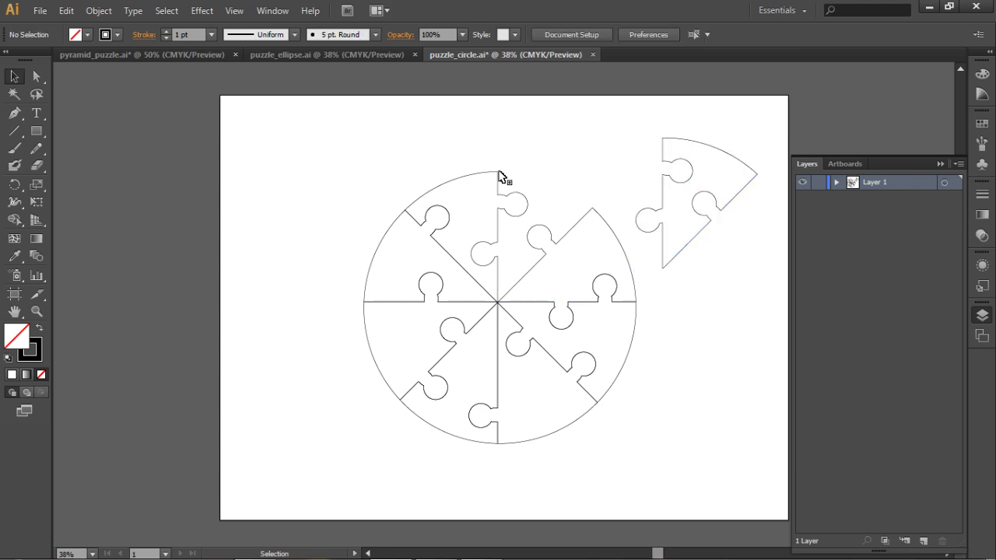
{"action": "left_click", "coordinate": [498, 175]}
{"action": "left_click_drag", "start_coordinate": [490, 174], "coordinate": [322, 161]}
{"action": "key", "text": "ctrl+z"}
{"action": "key", "text": "ctrl+z"}
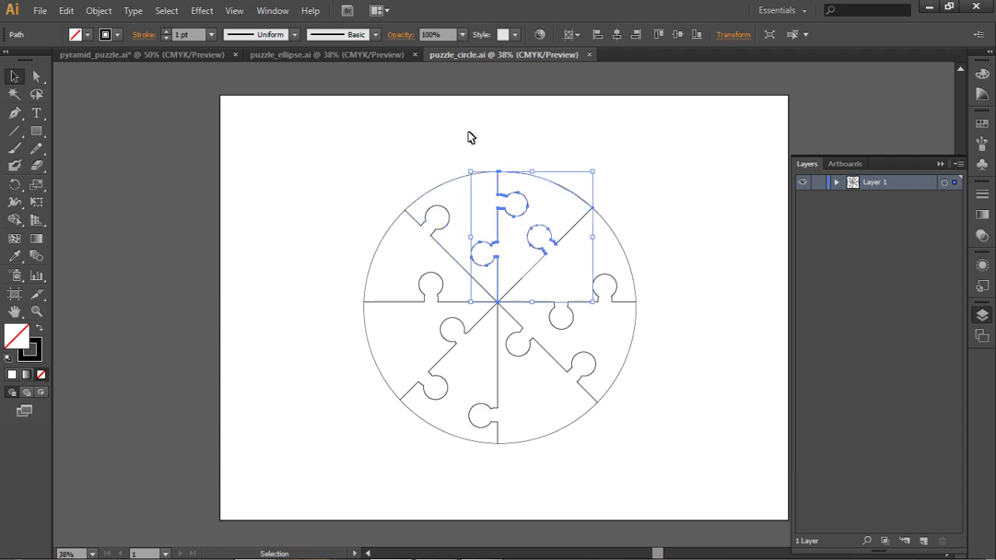
{"action": "left_click", "coordinate": [660, 211]}
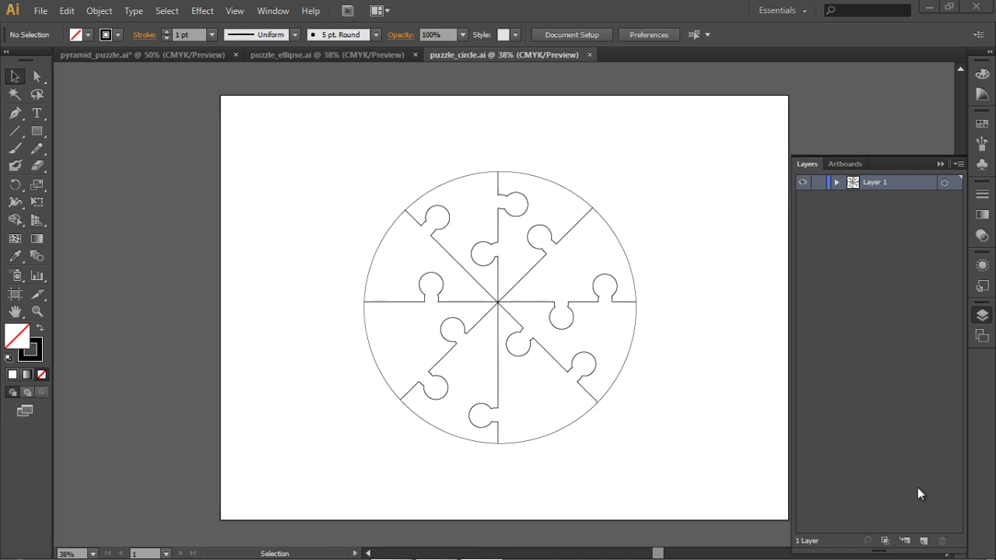
In earthpuzzle.psd, show and then hide the eight numbered piece layers, and hide Layer 6
{"action": "key", "text": "alt+Tab"}
{"action": "key", "text": "alt+Tab"}
{"action": "key", "text": "alt+Tab"}
{"action": "key", "text": "alt+Tab"}
{"action": "key", "text": "alt+Tab"}
{"action": "key", "text": "alt+Tab"}
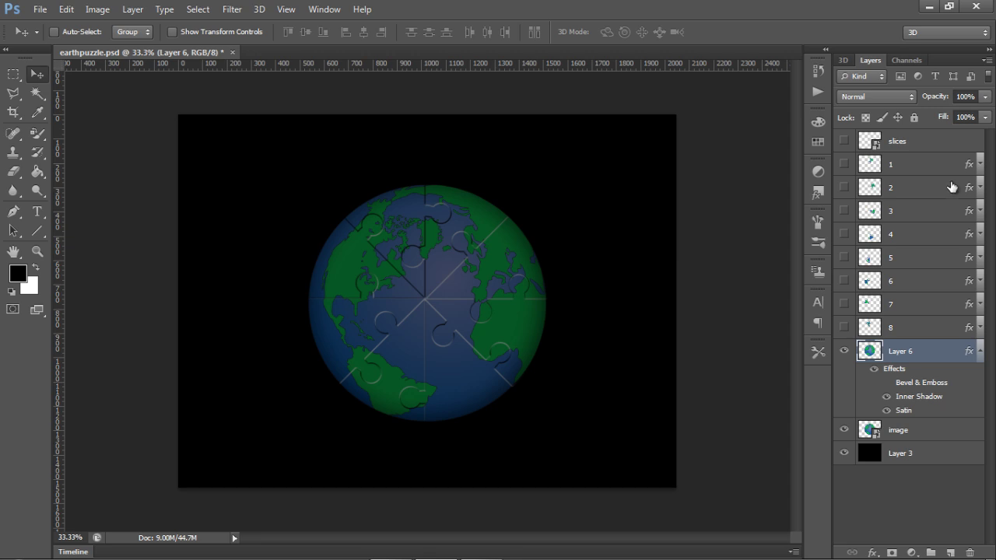
{"action": "left_click_drag", "start_coordinate": [846, 165], "coordinate": [846, 328]}
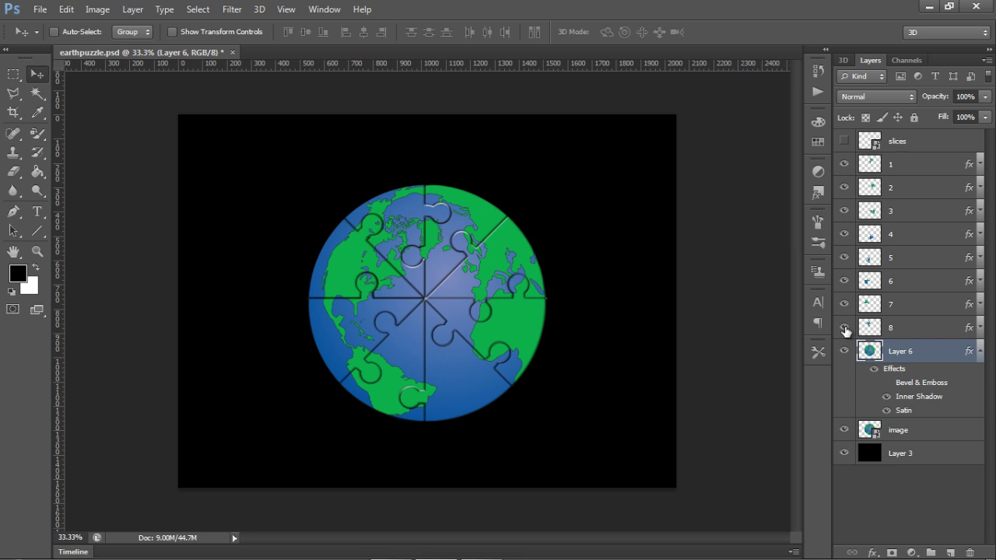
{"action": "left_click_drag", "start_coordinate": [844, 328], "coordinate": [849, 166]}
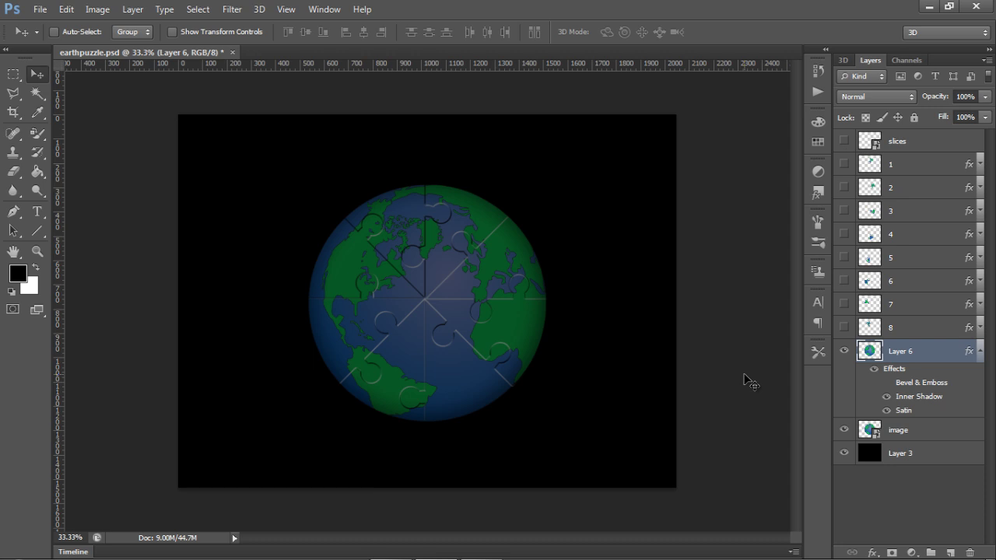
{"action": "left_click", "coordinate": [845, 351]}
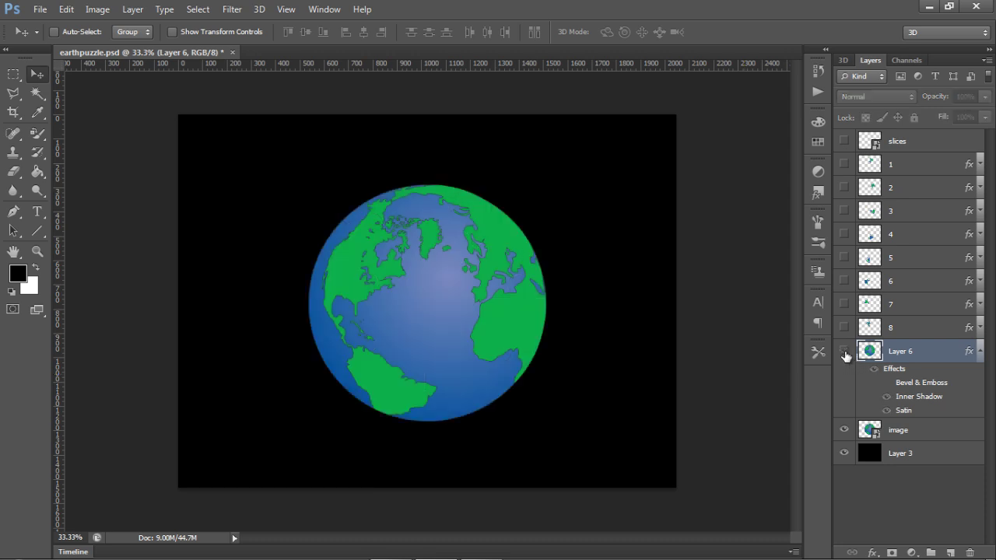
Toggle Layer 6 on and off, select the image layer, show the slices layer, then go to the desktop
{"action": "left_click", "coordinate": [845, 351]}
{"action": "left_click", "coordinate": [845, 351]}
{"action": "left_click", "coordinate": [895, 432]}
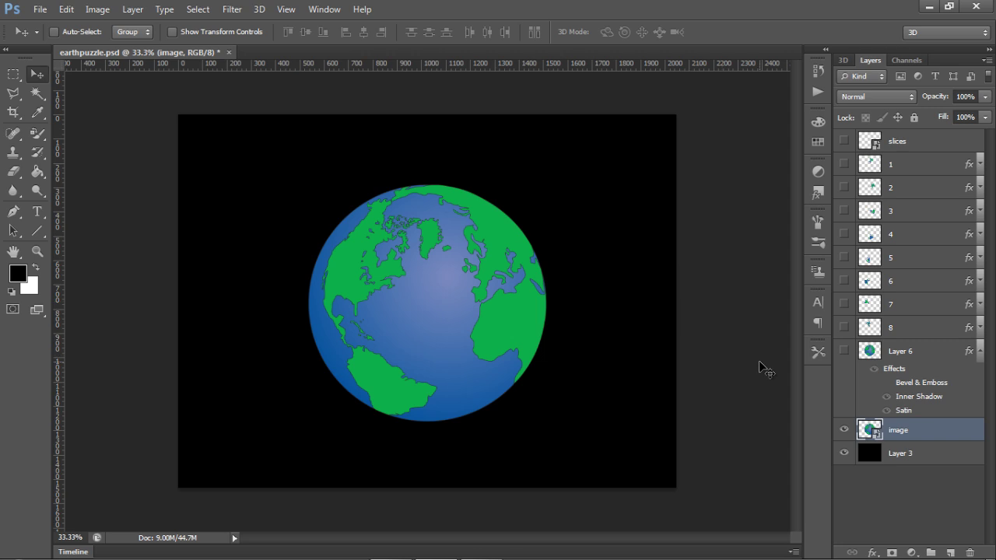
{"action": "left_click", "coordinate": [845, 141]}
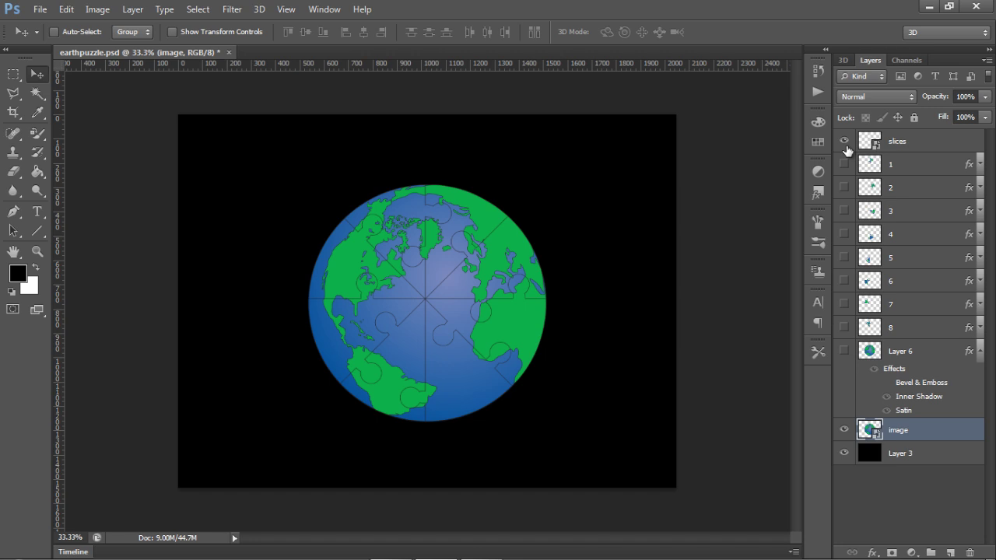
{"action": "key", "text": "alt+Tab"}
{"action": "key", "text": "alt+Tab"}
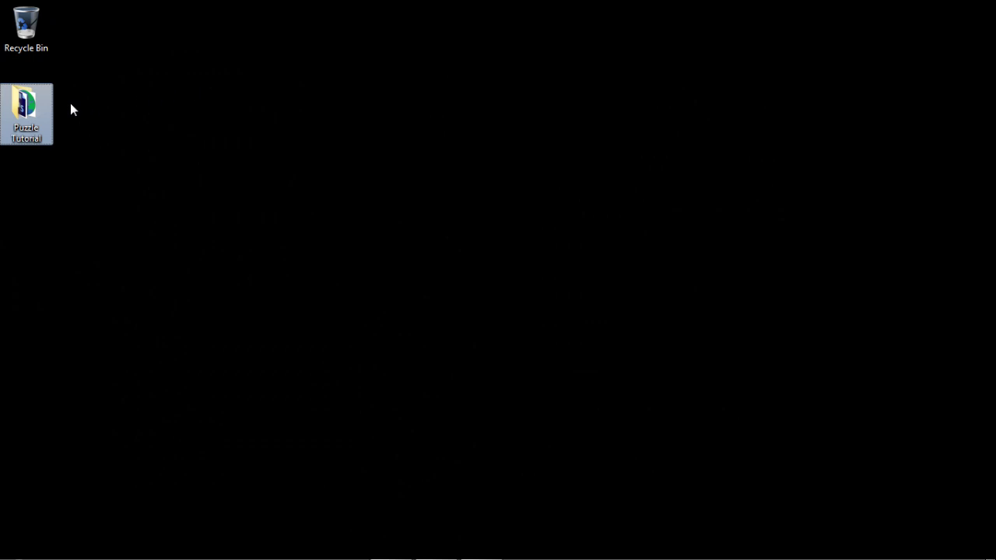
Open Puzzle Tutorial, then the earthpuzzle folder, and view earthpuzzle1.png in Photo Viewer
{"action": "double_click", "coordinate": [34, 112]}
{"action": "double_click", "coordinate": [294, 173]}
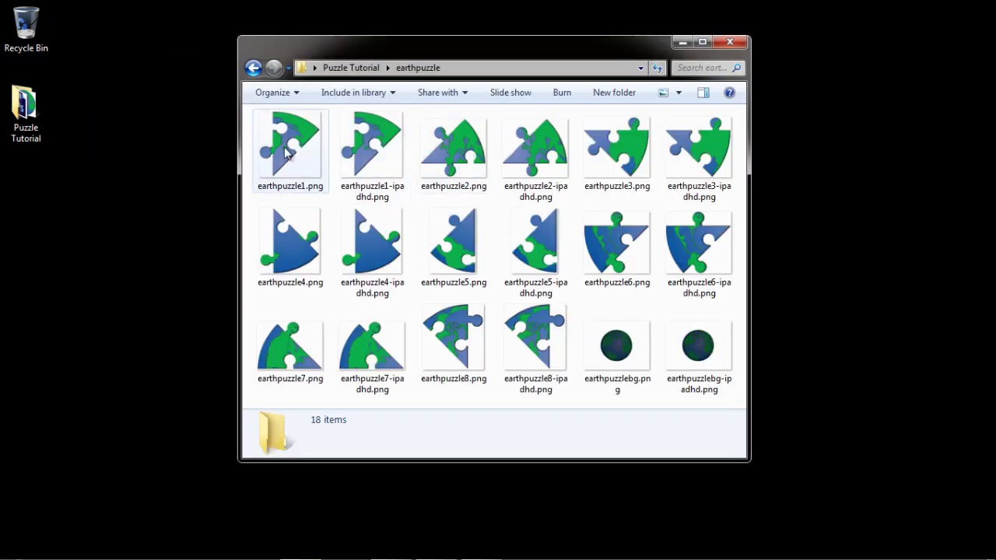
{"action": "double_click", "coordinate": [284, 153]}
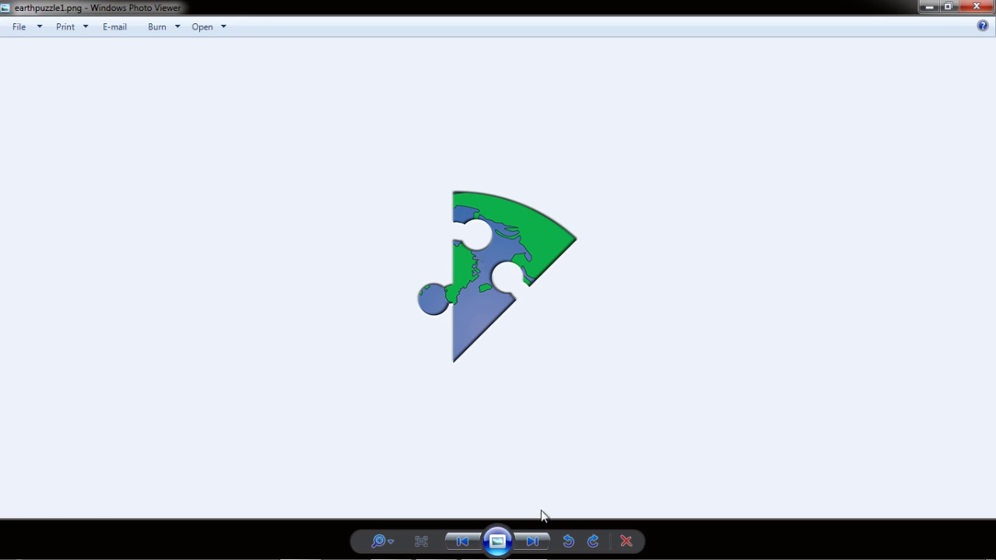
Step through each puzzle piece and its ipadhd version, from earthpuzzle1-ipadhd.png to earthpuzzlebg.png
{"action": "left_click", "coordinate": [533, 542]}
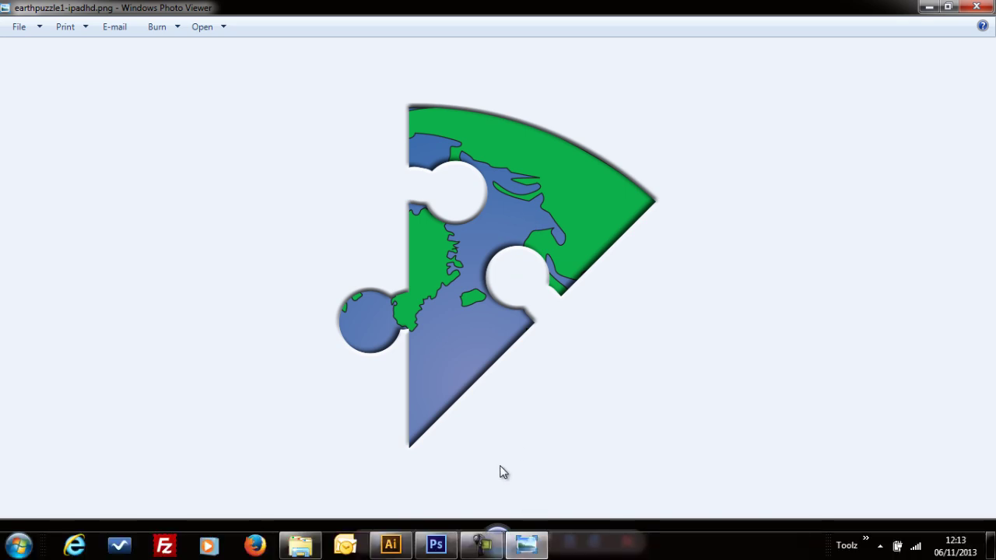
{"action": "left_click", "coordinate": [532, 543]}
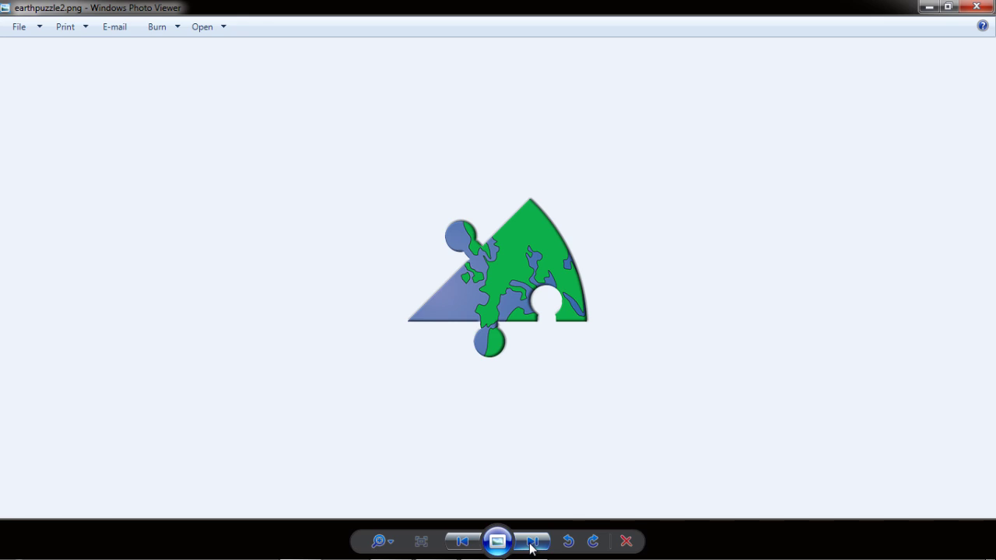
{"action": "left_click", "coordinate": [532, 543]}
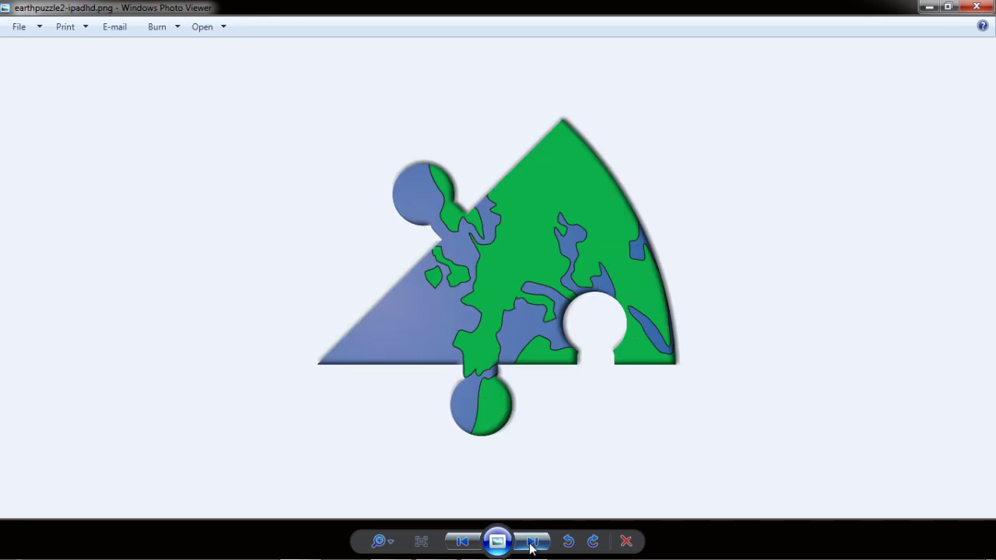
{"action": "left_click", "coordinate": [532, 542]}
{"action": "left_click", "coordinate": [533, 542]}
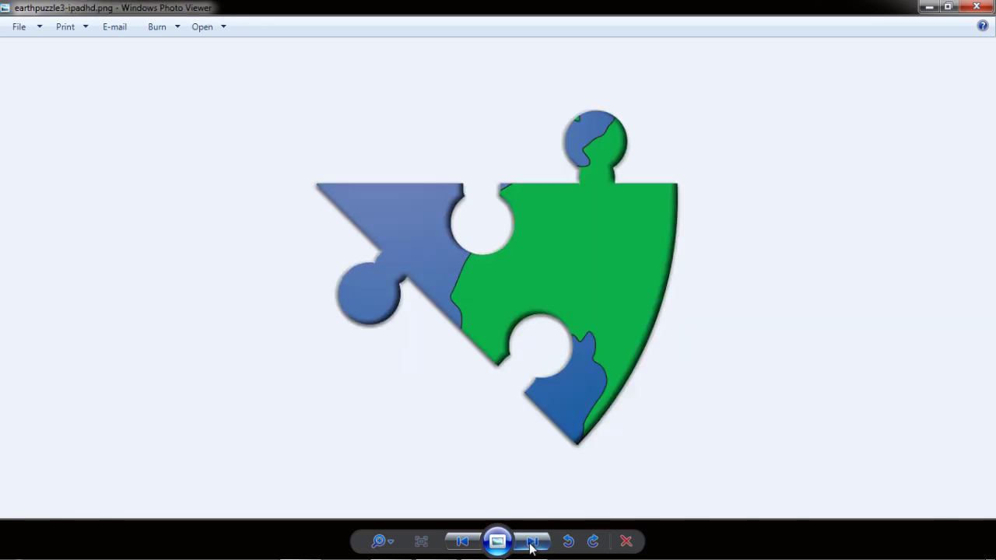
{"action": "left_click", "coordinate": [533, 542]}
{"action": "left_click", "coordinate": [533, 543]}
{"action": "left_click", "coordinate": [532, 543]}
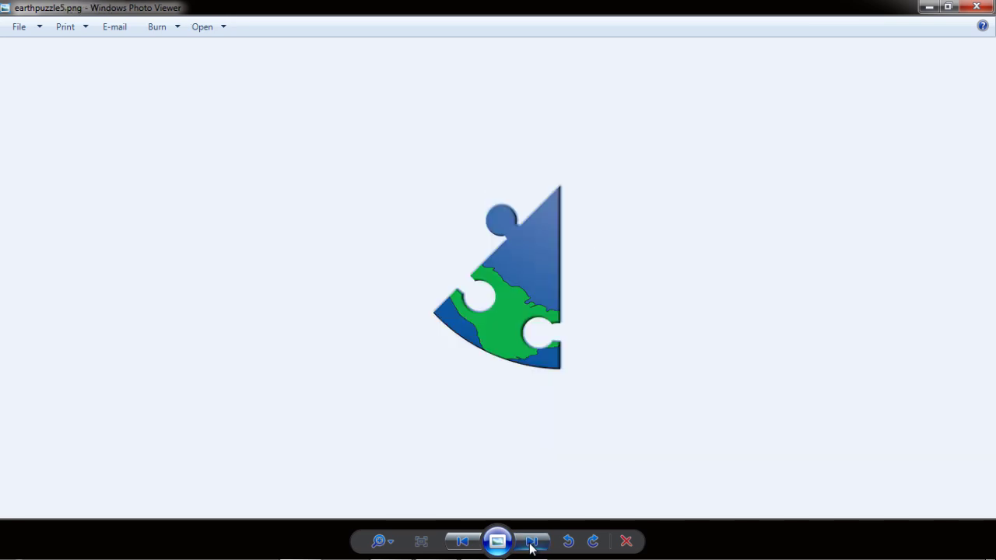
{"action": "left_click", "coordinate": [533, 543]}
{"action": "left_click", "coordinate": [533, 543]}
{"action": "left_click", "coordinate": [532, 542]}
{"action": "left_click", "coordinate": [532, 543]}
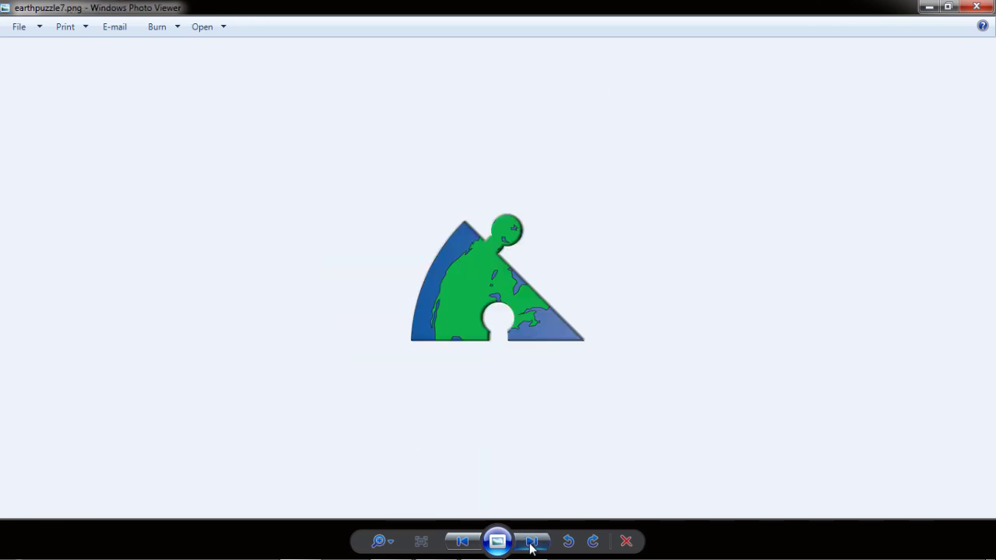
{"action": "left_click", "coordinate": [533, 543]}
{"action": "left_click", "coordinate": [532, 542]}
{"action": "left_click", "coordinate": [533, 543]}
{"action": "left_click", "coordinate": [532, 543]}
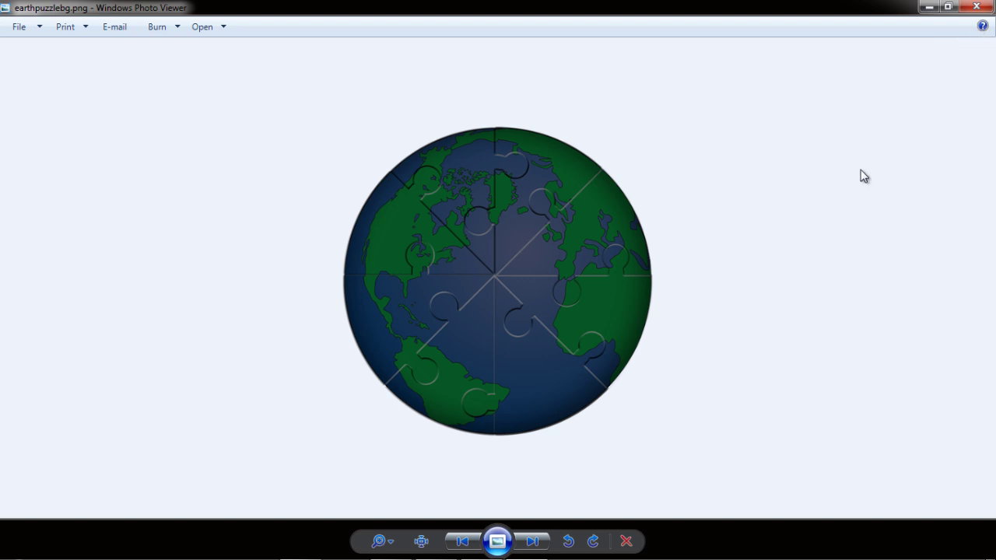
Close Photo Viewer and the earthpuzzle folder window, then clear the desktop selection
{"action": "left_click", "coordinate": [977, 6]}
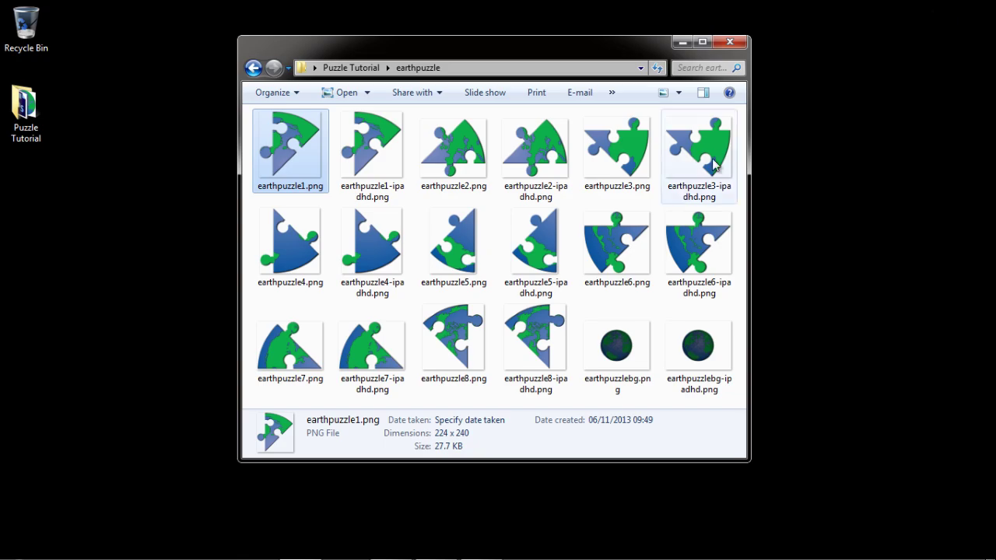
{"action": "left_click", "coordinate": [730, 42]}
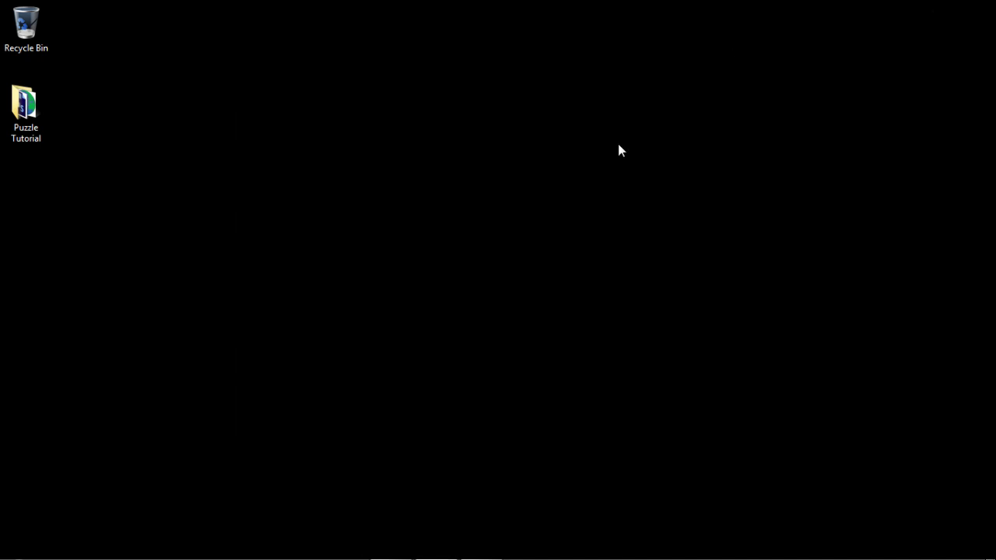
{"action": "left_click", "coordinate": [571, 193]}
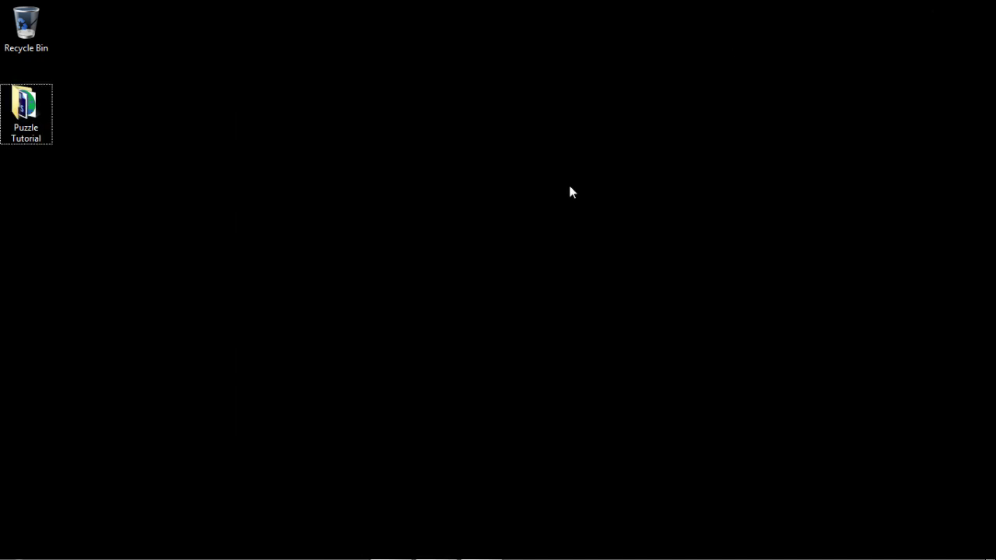